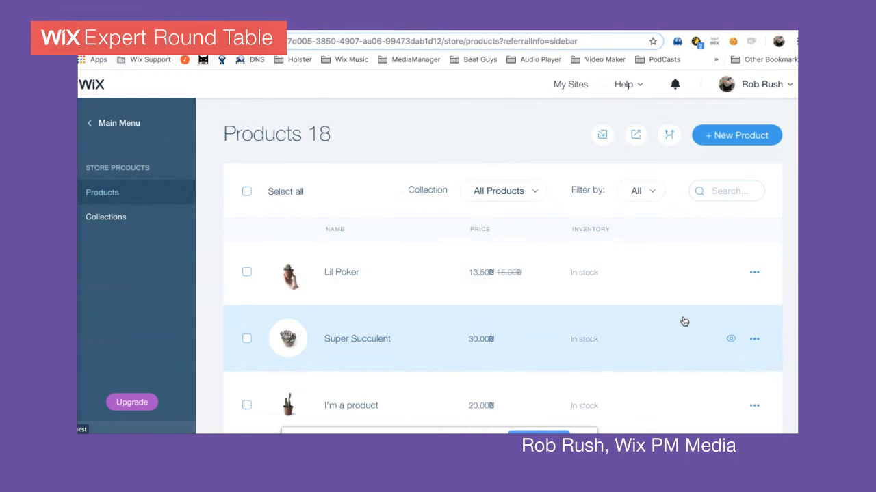
# - From the site's main menu, open the Lil Poker product page and scroll to its Promote card
pyautogui.scroll(-3, 684, 321)
pyautogui.scroll(3, 684, 321)
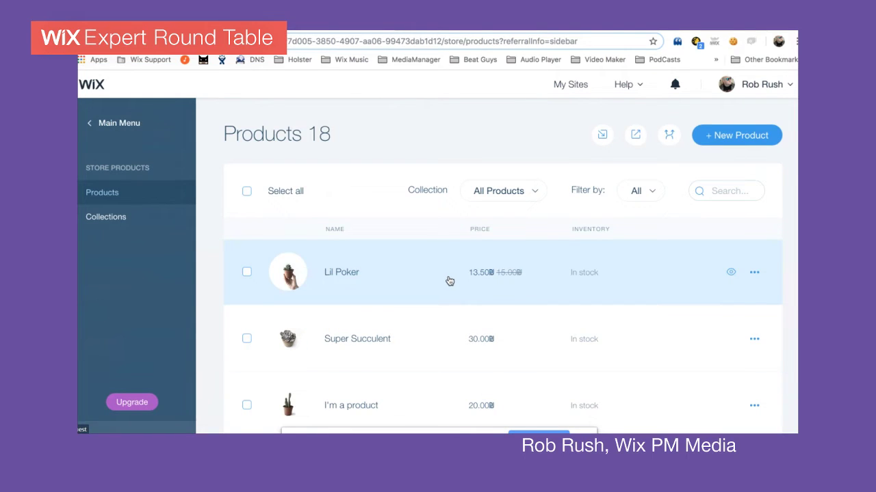
pyautogui.click(123, 122)
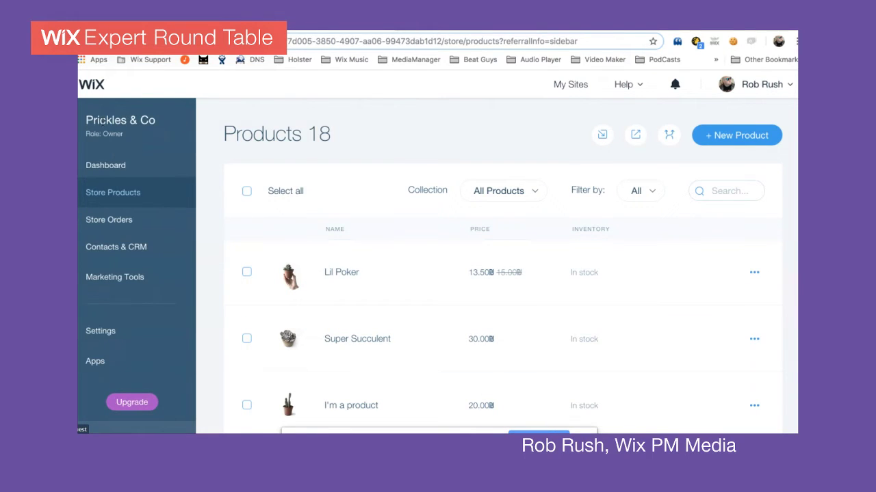
pyautogui.click(368, 275)
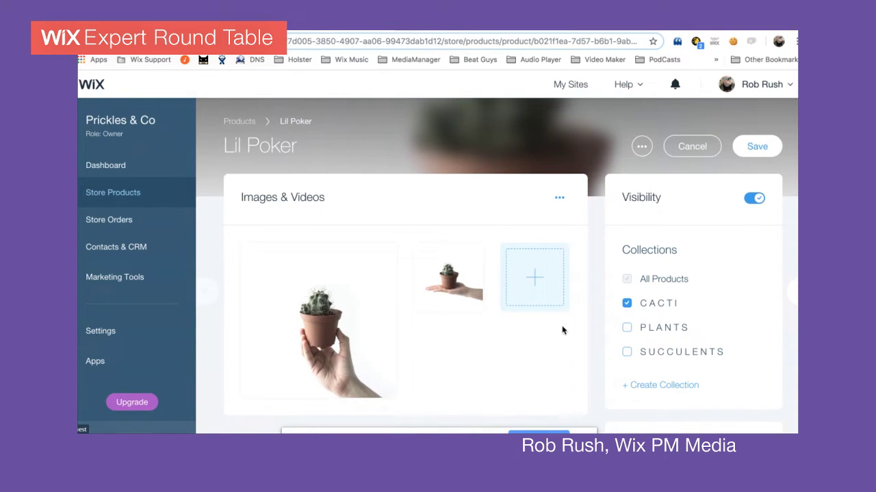
pyautogui.scroll(-2, 567, 328)
pyautogui.scroll(-5, 594, 300)
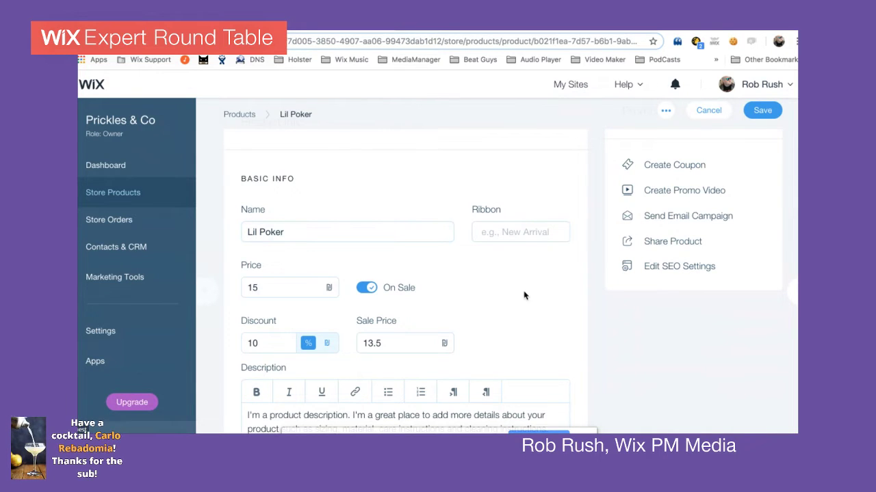
pyautogui.scroll(3, 524, 295)
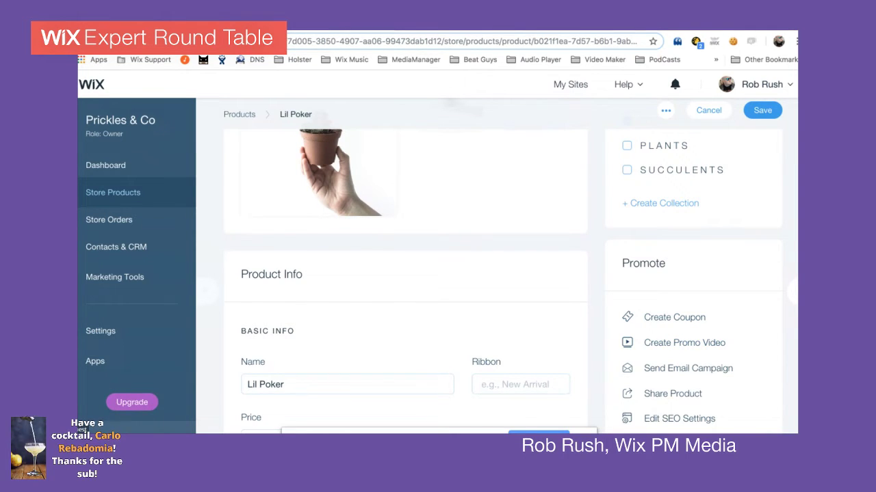
# - Create a promo video for Lil Poker, preview the Edgy style, then switch to Posh and preview it
pyautogui.click(684, 347)
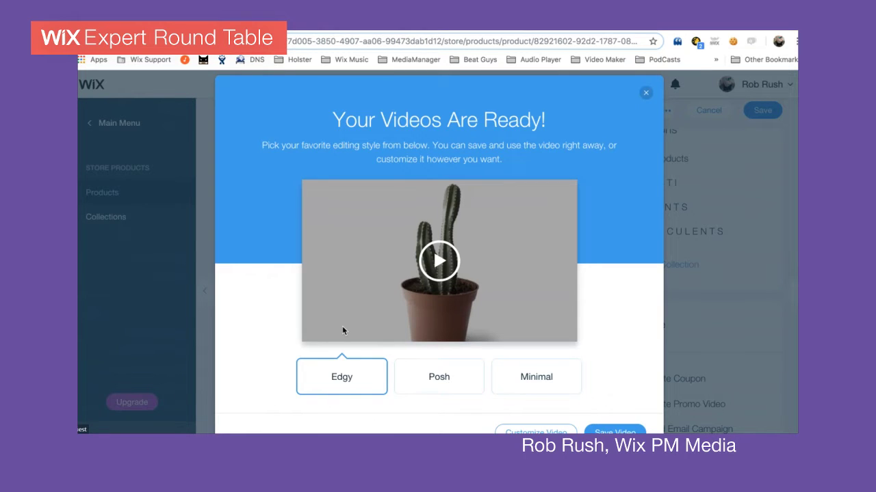
pyautogui.click(438, 262)
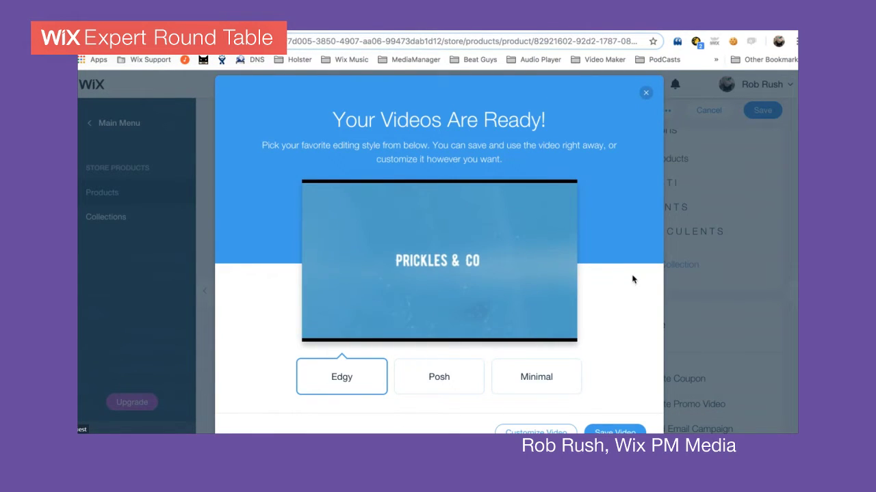
pyautogui.click(438, 380)
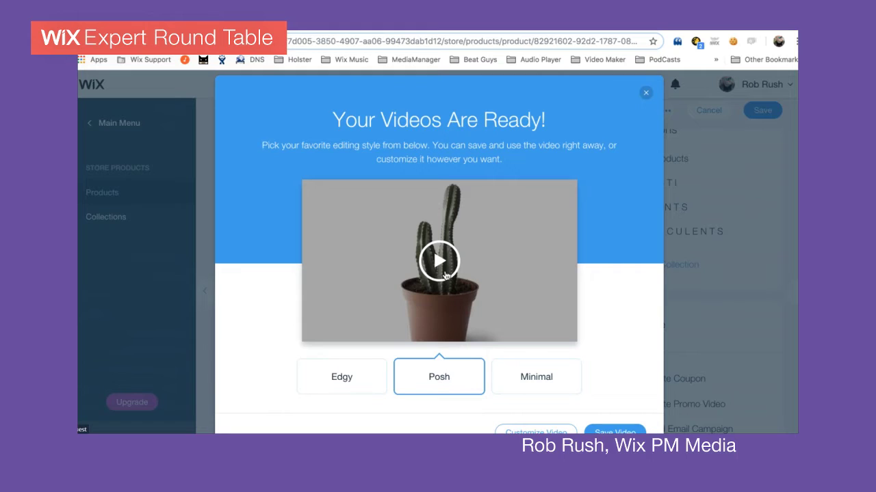
pyautogui.click(439, 262)
# - Change the video's product name to 'Tall Cactus' and begin rewriting the price
pyautogui.click(535, 431)
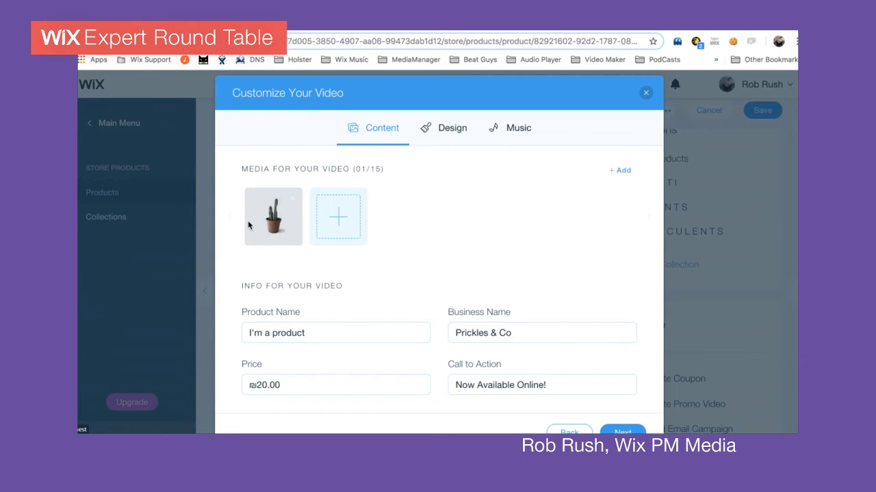
pyautogui.moveTo(261, 237)
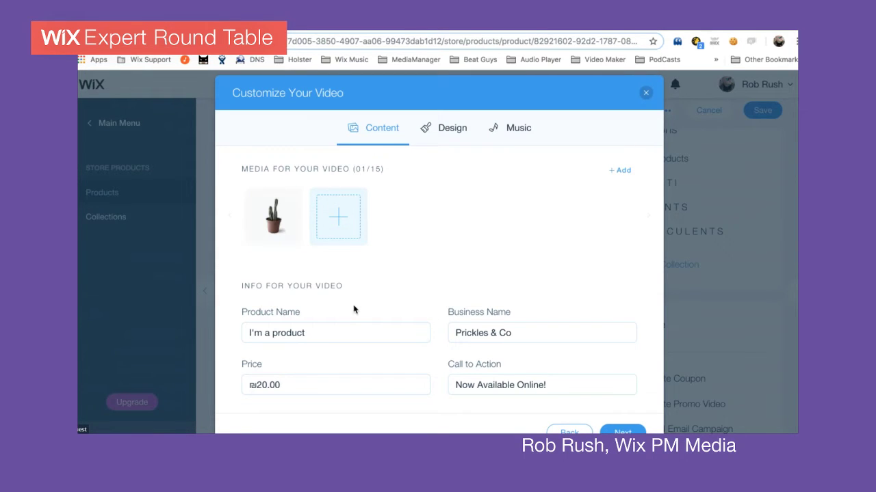
pyautogui.click(250, 333)
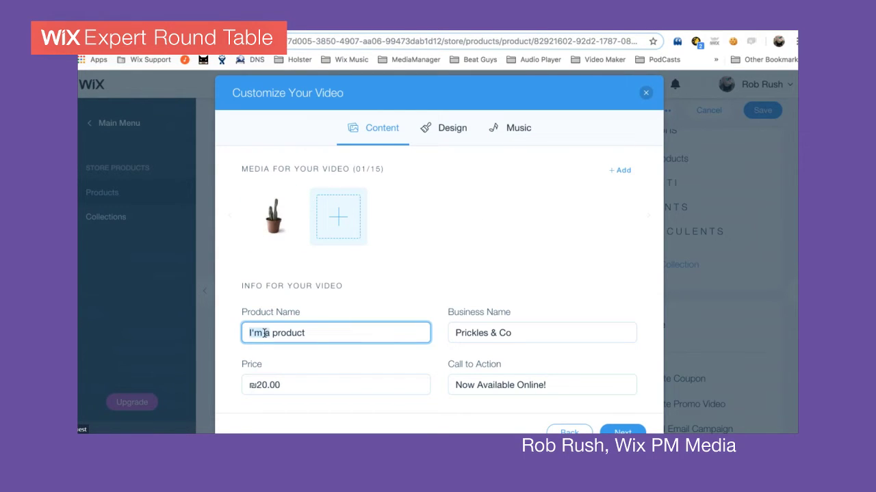
pyautogui.tripleClick(312, 337)
pyautogui.write('Tall Cactus')
pyautogui.tripleClick(297, 383)
pyautogui.click(251, 386)
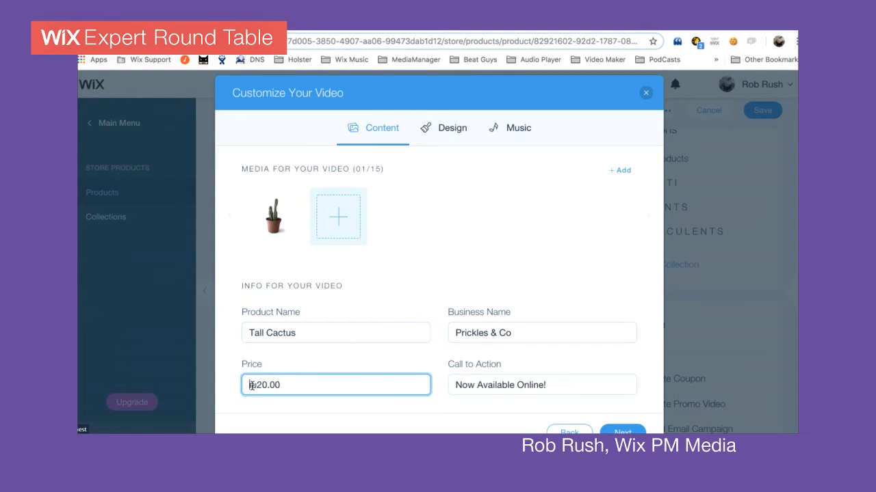
pyautogui.write('$1')
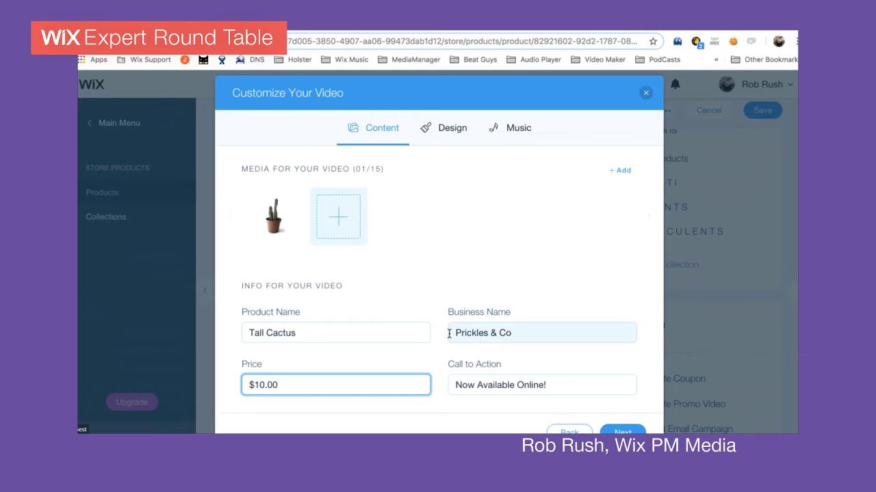
# - Set the call to action to 'On Sale This Weekend!'
pyautogui.tripleClick(542, 385)
pyautogui.click(576, 378)
pyautogui.write('!')
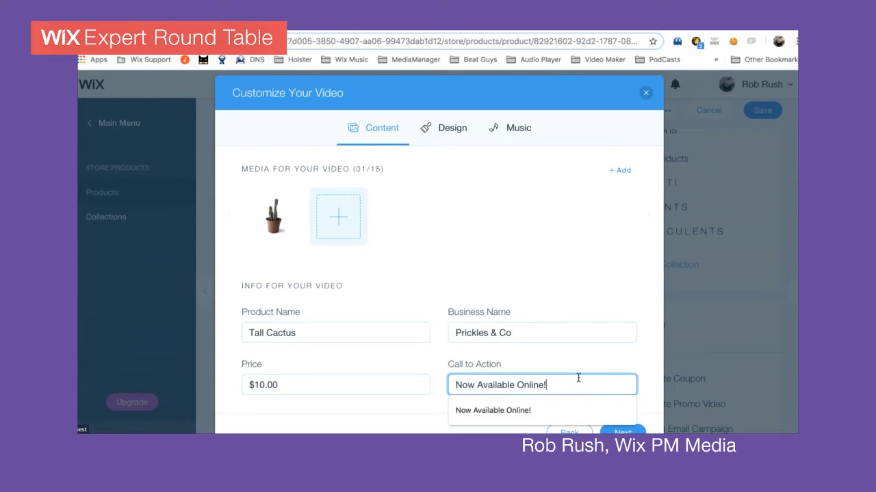
pyautogui.moveTo(570, 383); pyautogui.dragTo(446, 387)
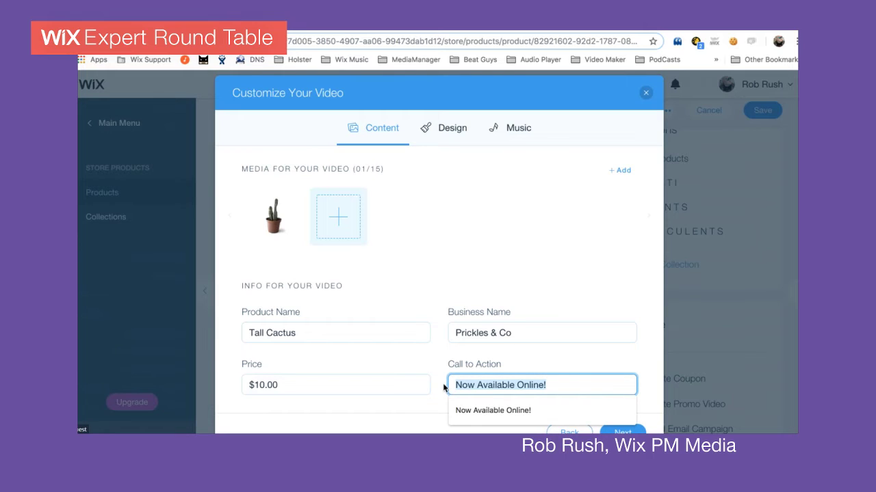
pyautogui.write('On S')
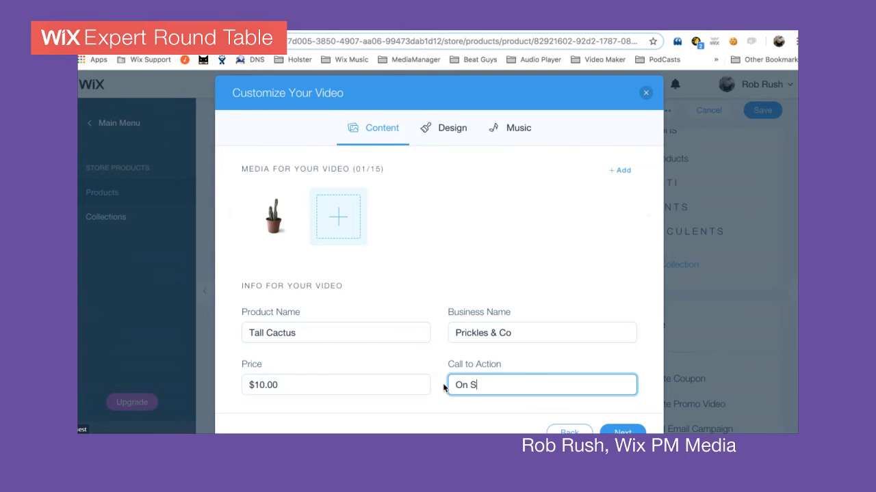
pyautogui.write('ale This Weekend!')
# - Set the video's price to $15.00
pyautogui.tripleClick(268, 386)
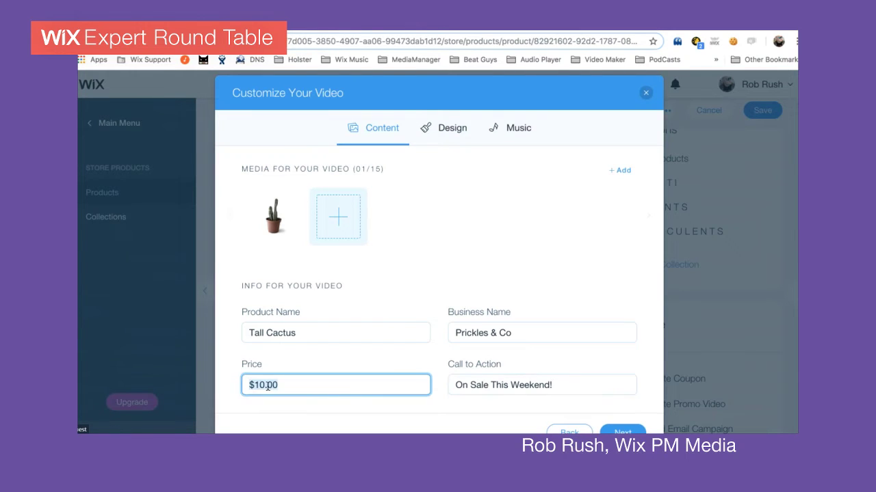
pyautogui.click(268, 385)
pyautogui.click(490, 227)
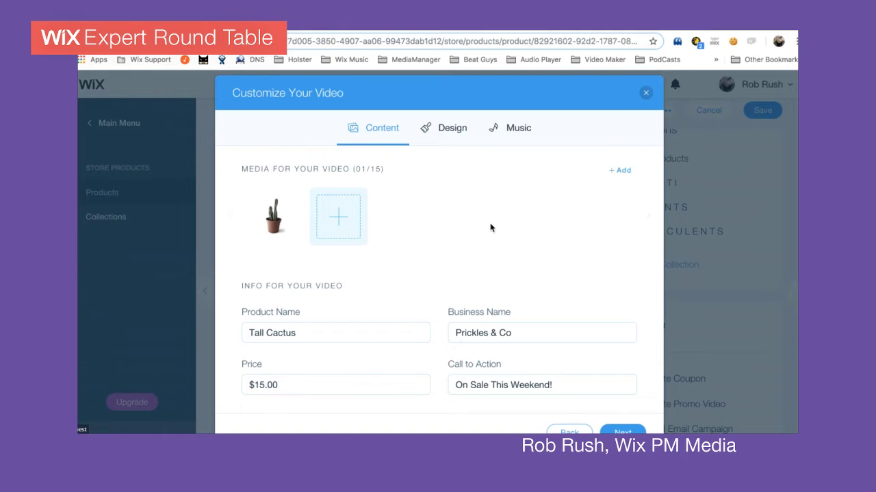
pyautogui.click(348, 231)
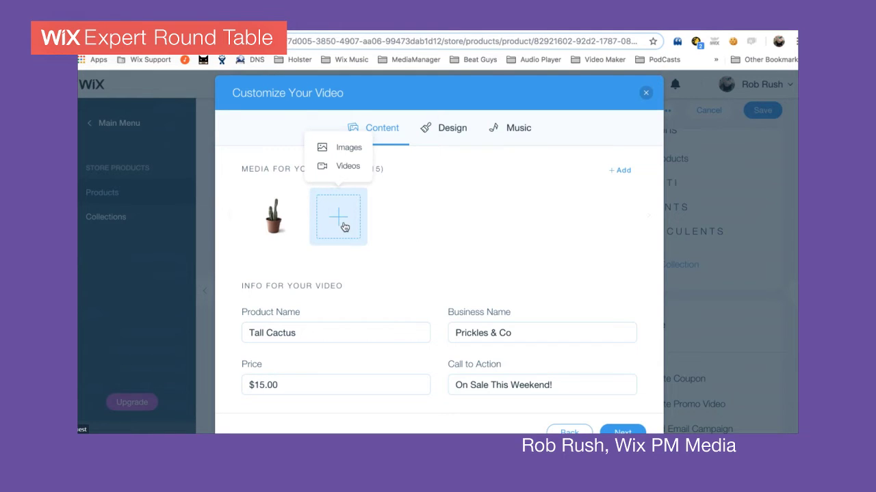
# - Search the free videos for 'desert' and add the Burning Man clip as the second media item
pyautogui.click(348, 167)
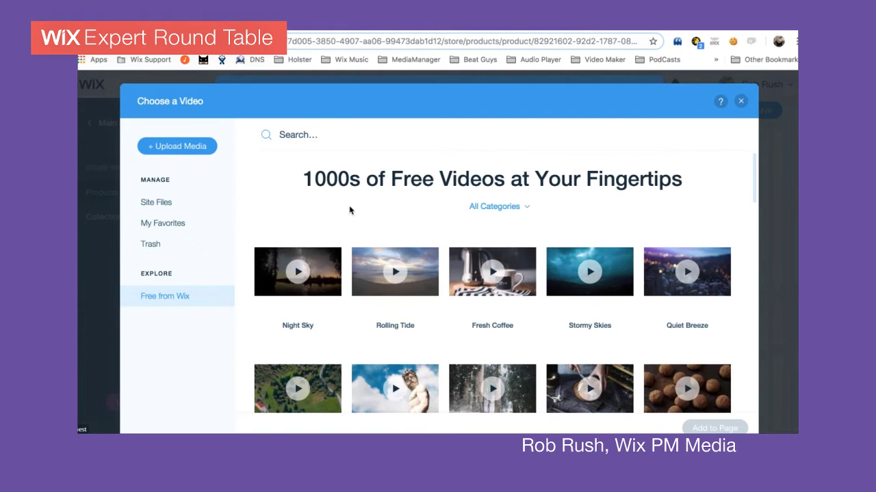
pyautogui.click(292, 133)
pyautogui.write('desert')
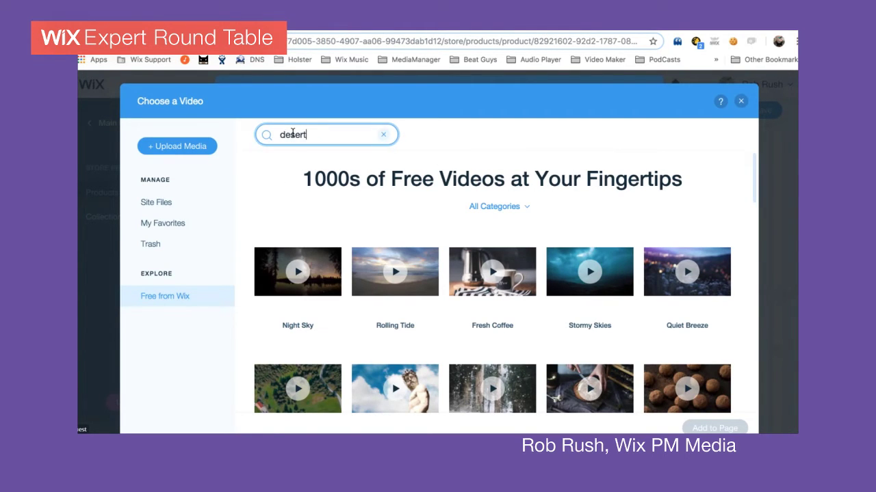
pyautogui.press('Return')
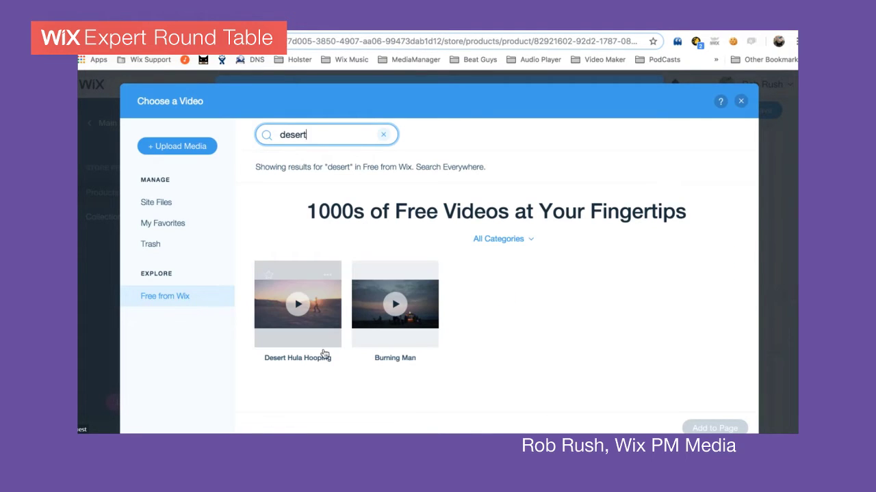
pyautogui.click(394, 328)
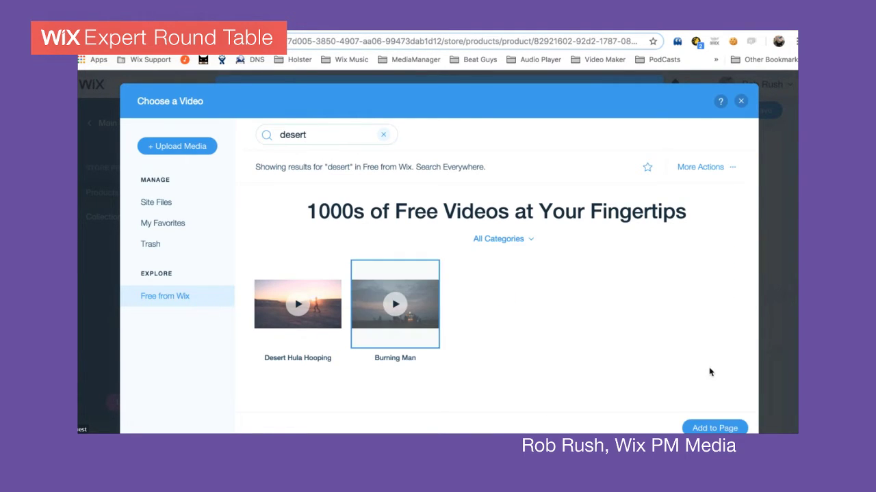
pyautogui.click(704, 427)
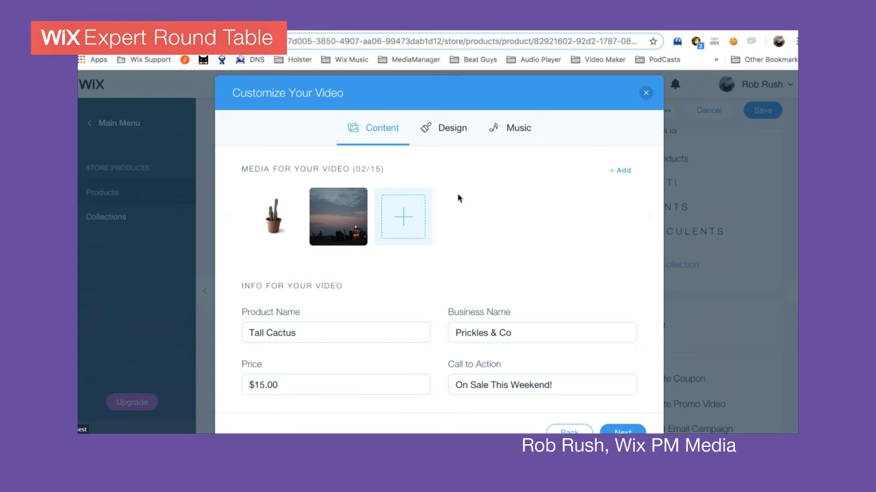
# - In the design settings, set the main colour to deep green #22B00B
pyautogui.click(460, 138)
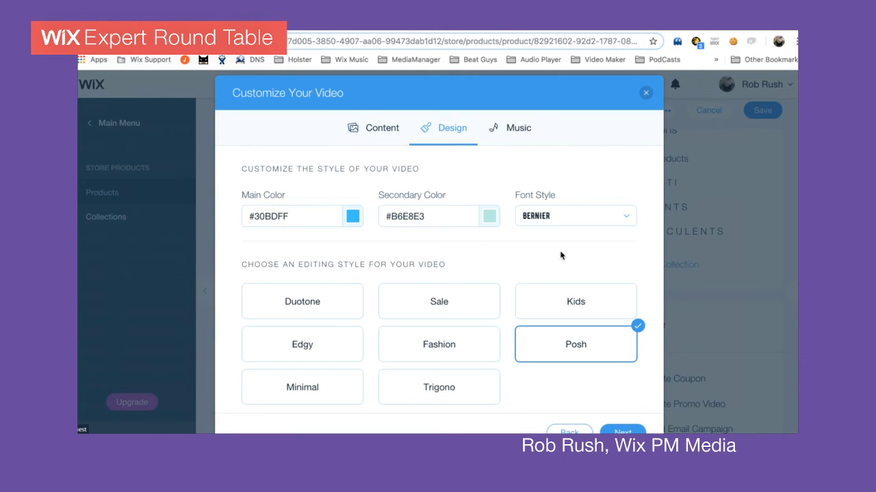
pyautogui.click(353, 217)
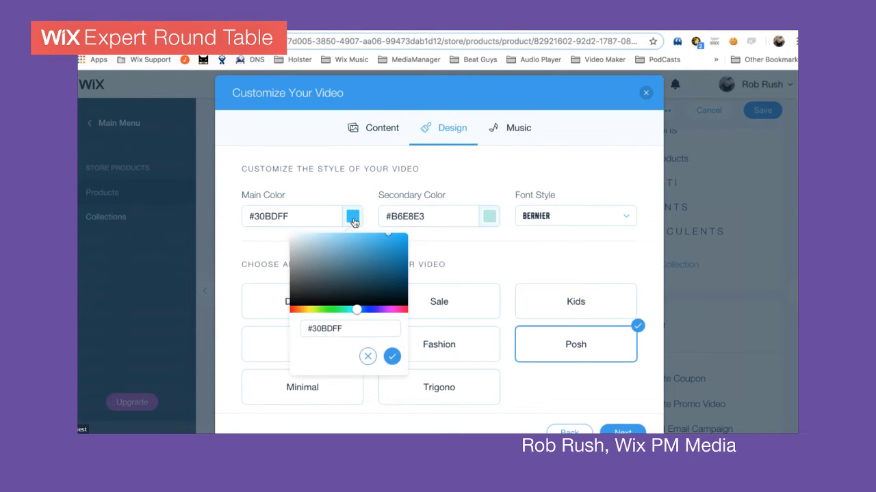
pyautogui.click(326, 311)
pyautogui.moveTo(326, 312); pyautogui.dragTo(328, 312)
pyautogui.moveTo(387, 241); pyautogui.dragTo(401, 286)
pyautogui.click(393, 357)
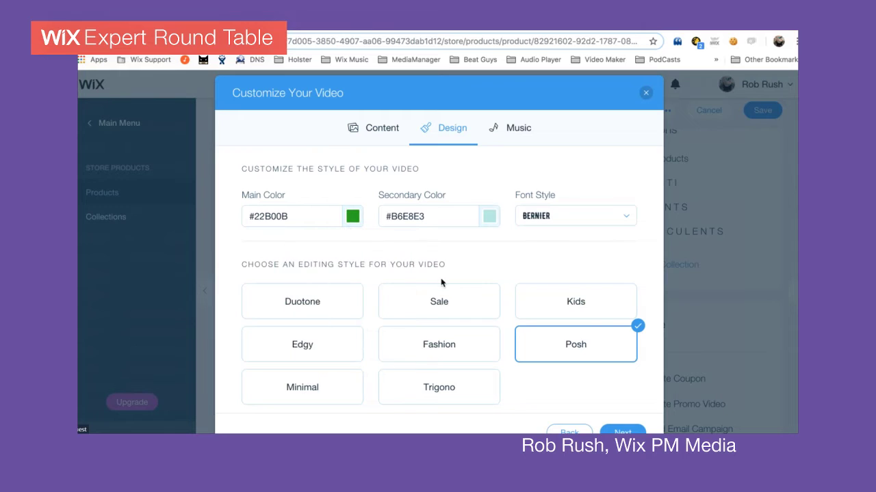
# - Set the secondary colour to vivid pink #F74FF7
pyautogui.click(489, 222)
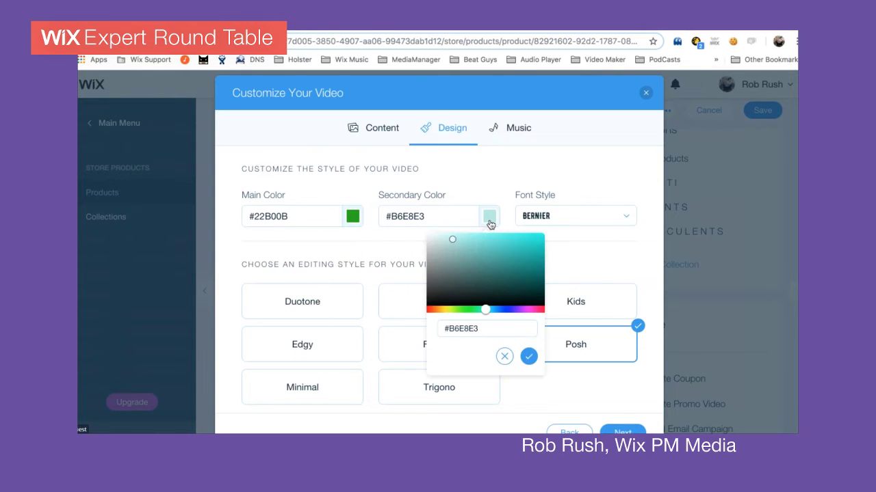
pyautogui.click(441, 309)
pyautogui.click(503, 261)
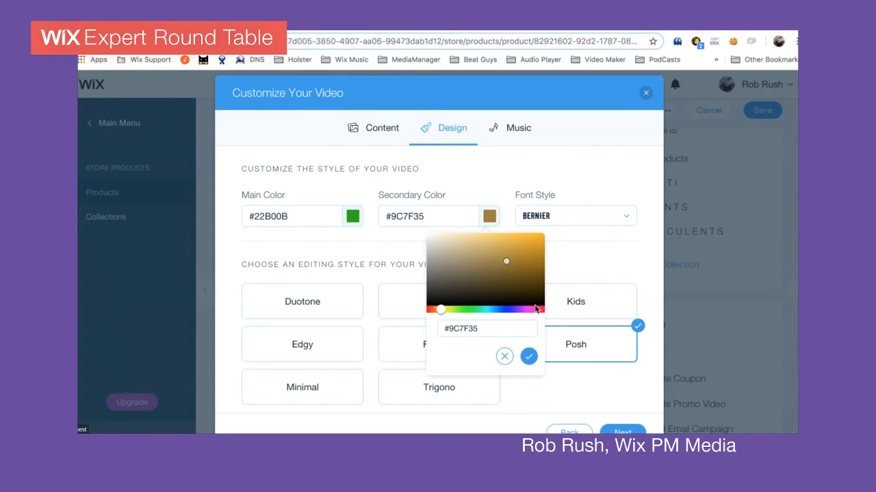
pyautogui.moveTo(532, 310); pyautogui.dragTo(545, 237)
pyautogui.click(531, 350)
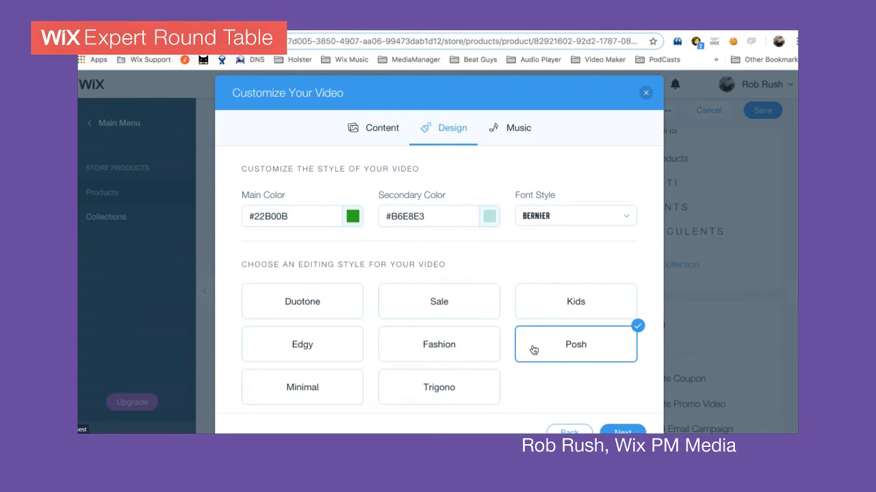
pyautogui.click(490, 219)
pyautogui.click(528, 311)
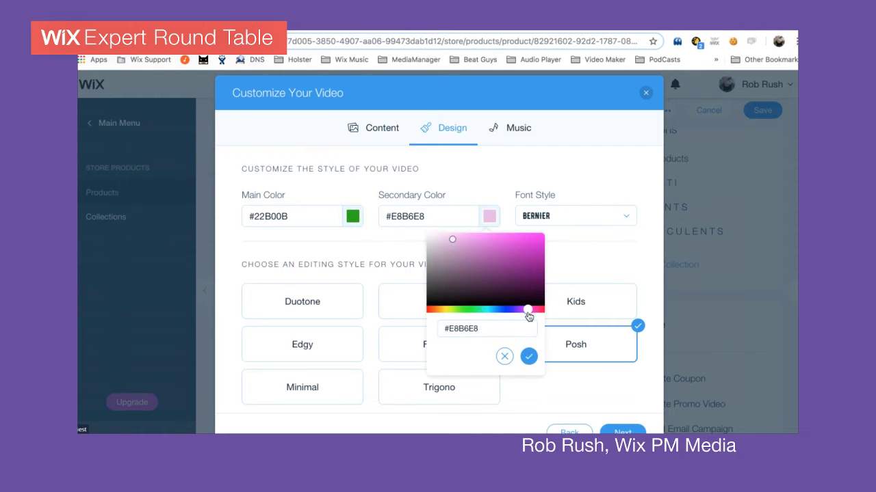
pyautogui.moveTo(531, 257); pyautogui.dragTo(510, 238)
pyautogui.click(529, 356)
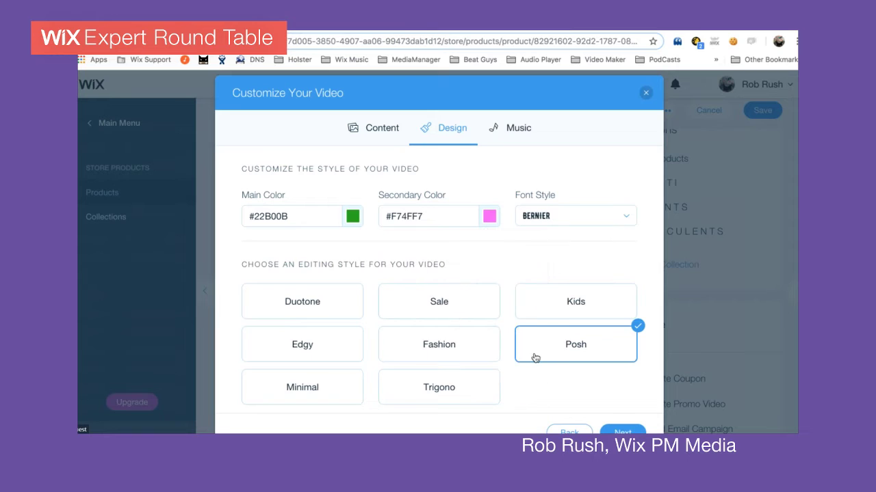
# - Choose the OpenSans font and switch the editing style to Kids
pyautogui.click(620, 223)
pyautogui.scroll(-2, 593, 301)
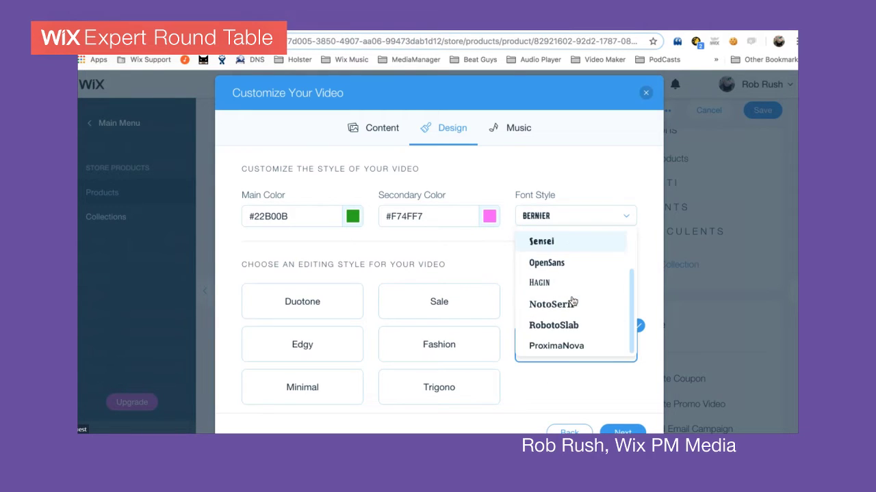
pyautogui.click(576, 262)
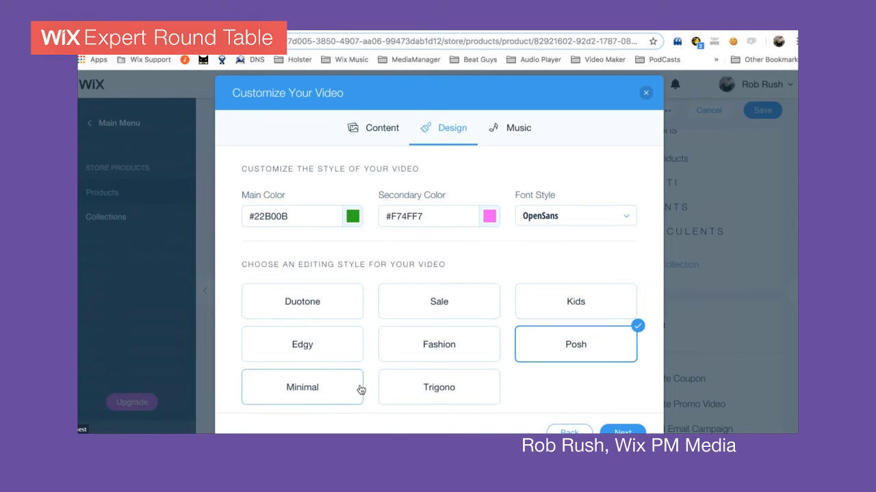
pyautogui.click(529, 306)
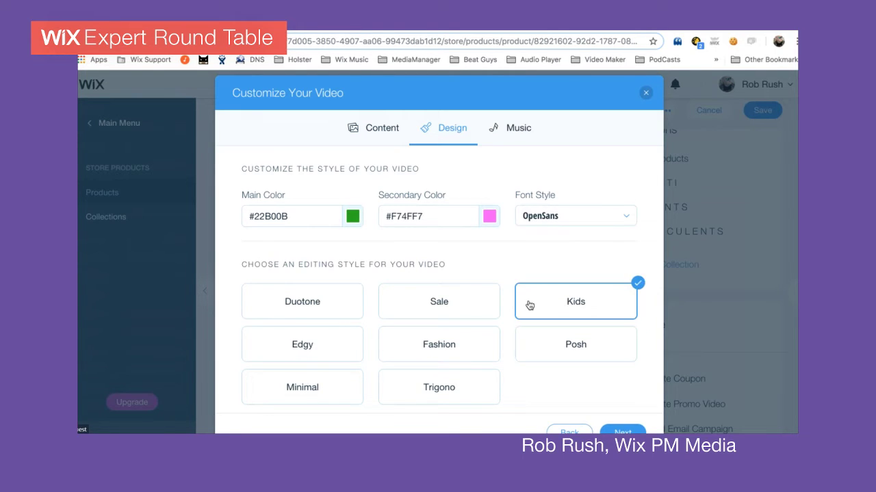
# - Filter the music to Funk, preview tracks, and select the Move That T… track beside We Shine
pyautogui.click(518, 128)
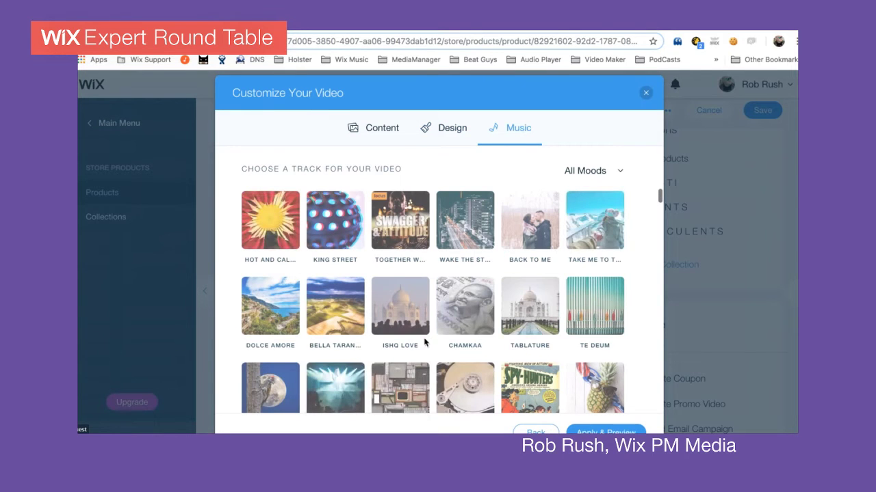
pyautogui.scroll(-7, 424, 342)
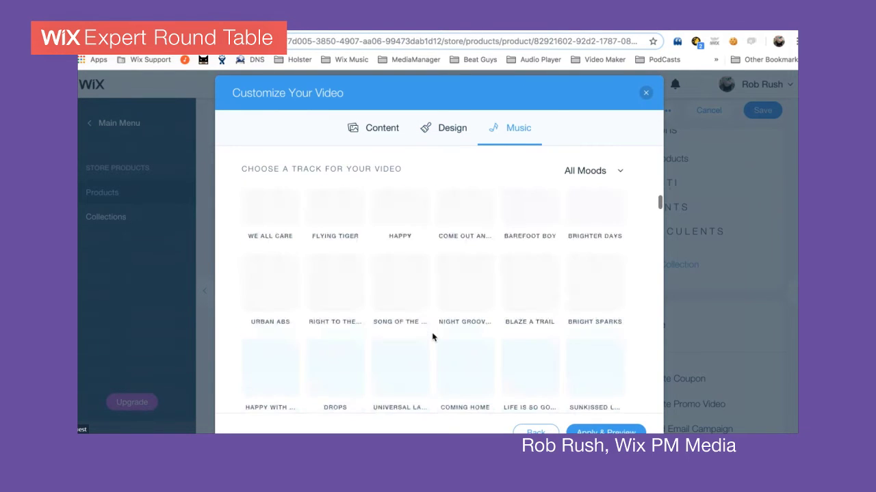
pyautogui.click(623, 175)
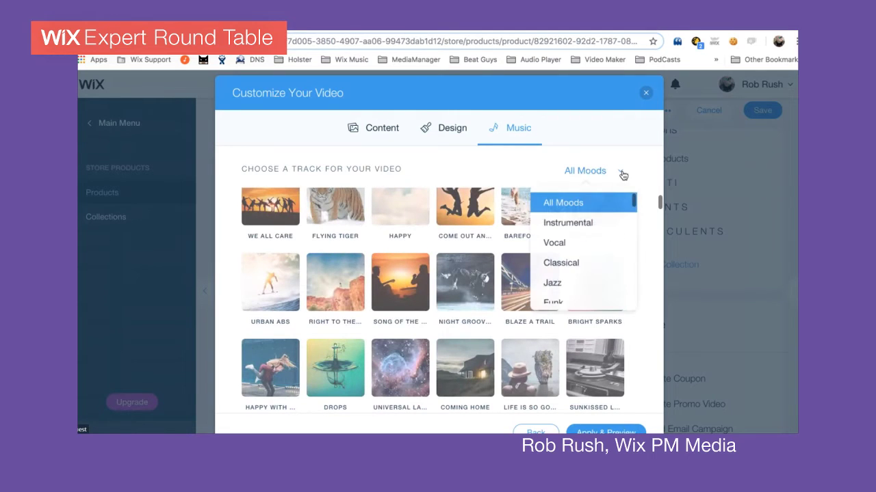
pyautogui.scroll(-1, 569, 284)
pyautogui.click(569, 290)
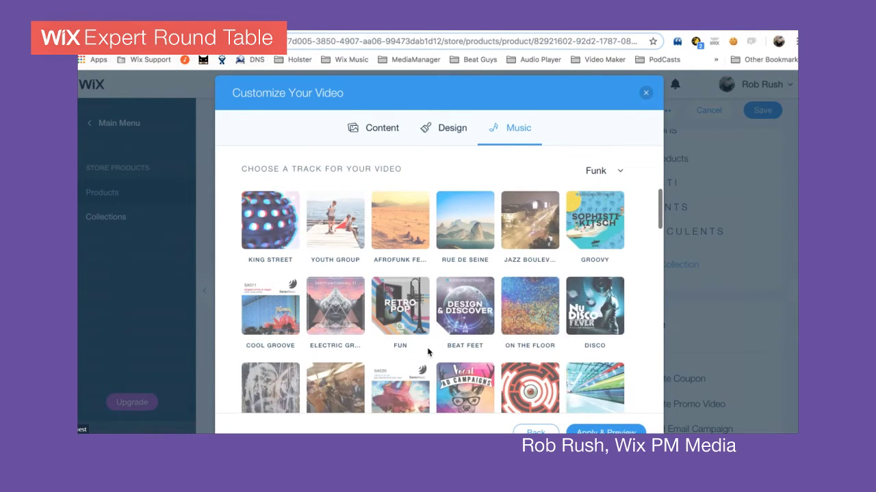
pyautogui.scroll(-3, 428, 353)
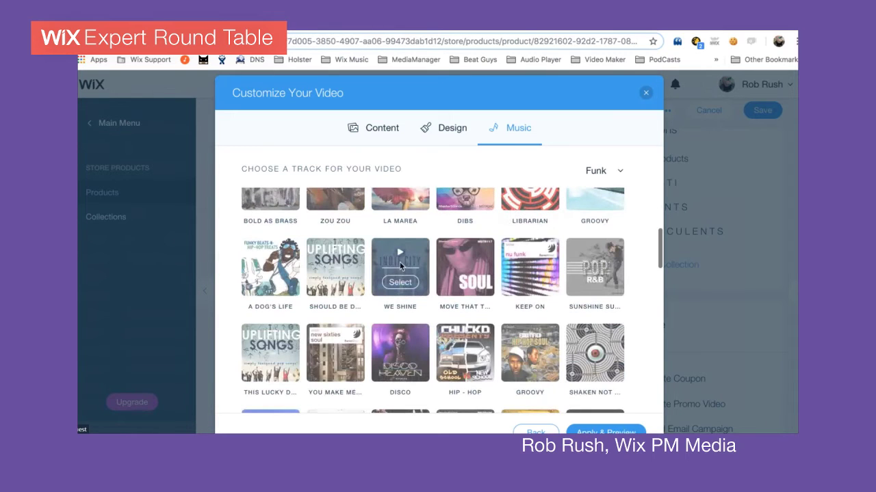
pyautogui.click(400, 256)
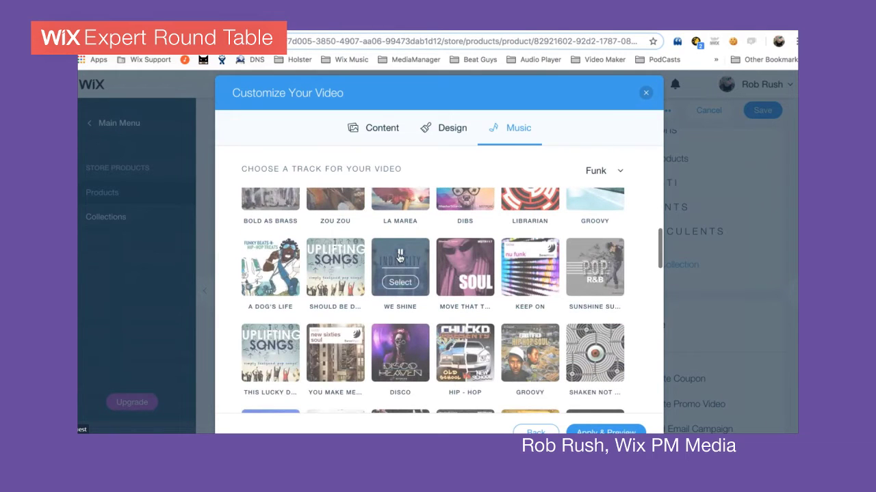
pyautogui.click(465, 256)
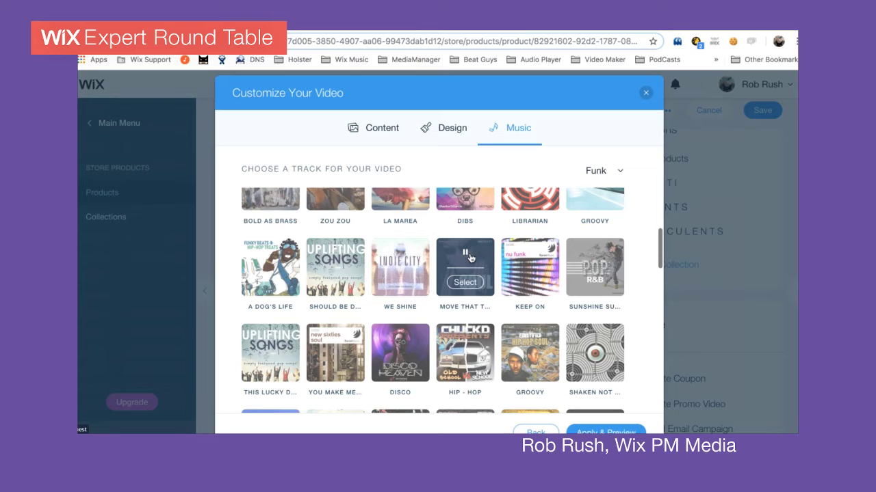
pyautogui.click(465, 283)
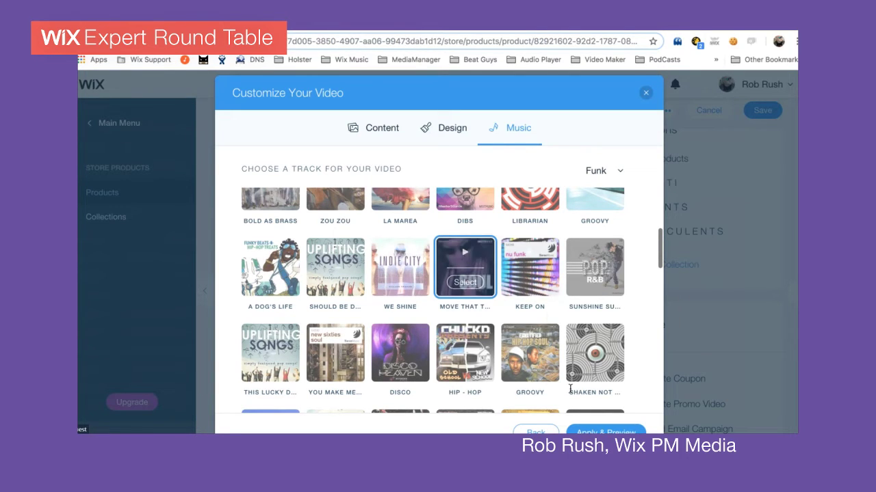
# - Apply & Preview the changes and wait until 'Your Video is Ready' appears
pyautogui.click(606, 433)
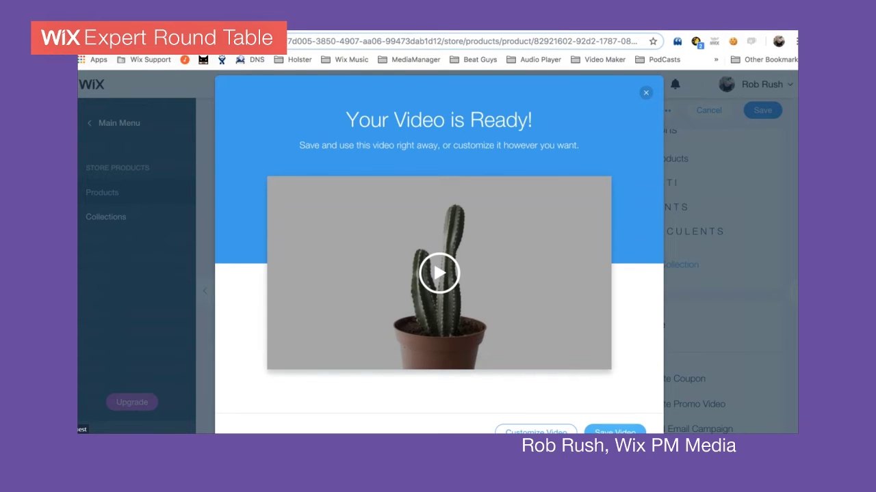
pyautogui.click(438, 273)
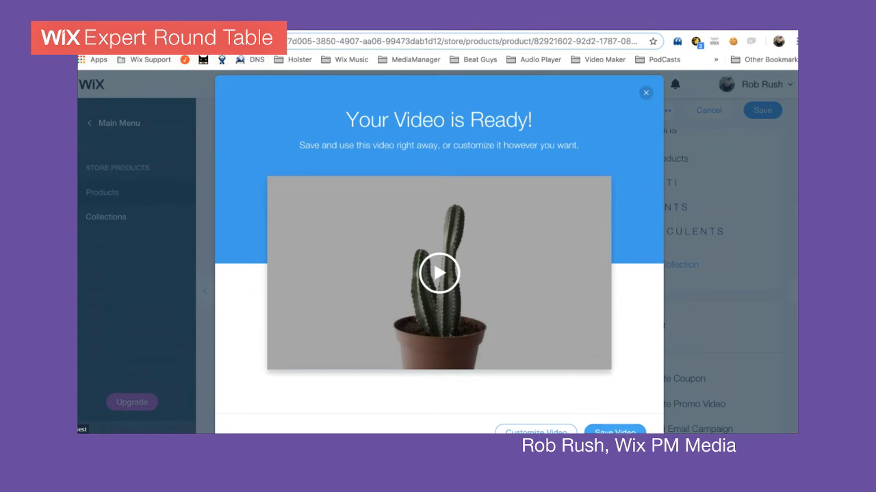
# - Save the video to the Media Manager and wait for the Facebook and YouTube publish options
pyautogui.click(615, 432)
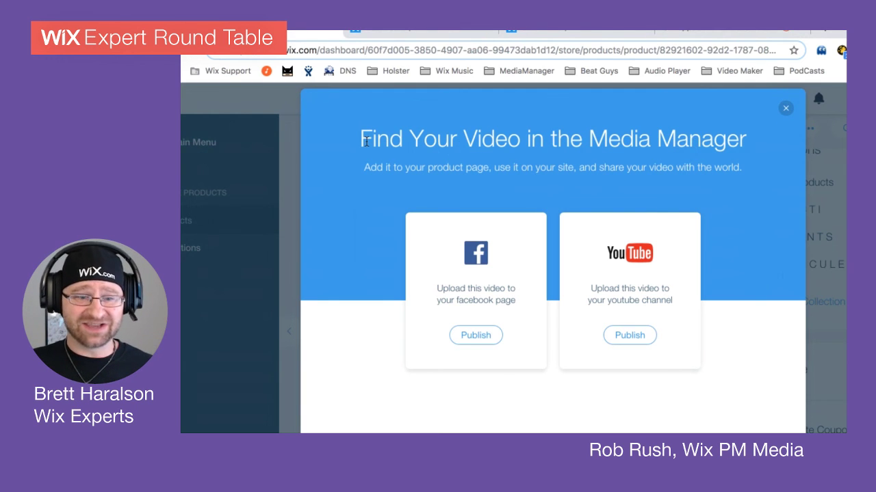
# - Highlight the 'Find Your Video in the Media Manager' heading in the publish dialog
pyautogui.moveTo(363, 140); pyautogui.dragTo(720, 156)
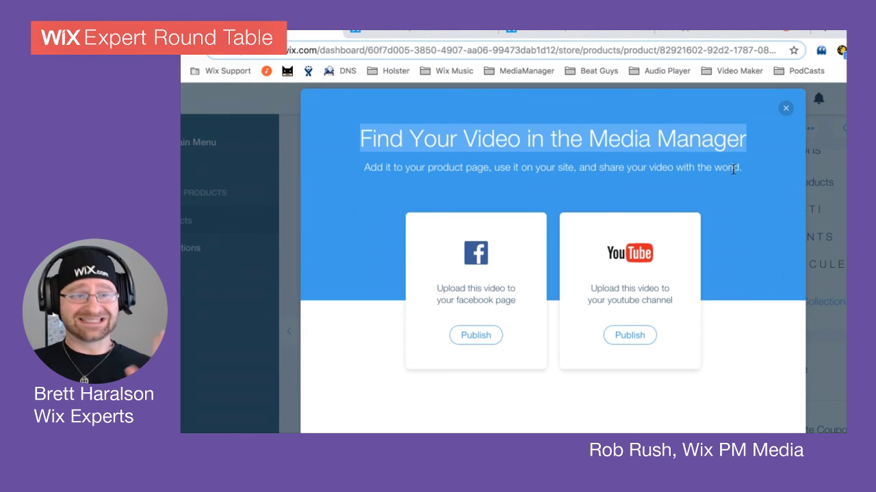